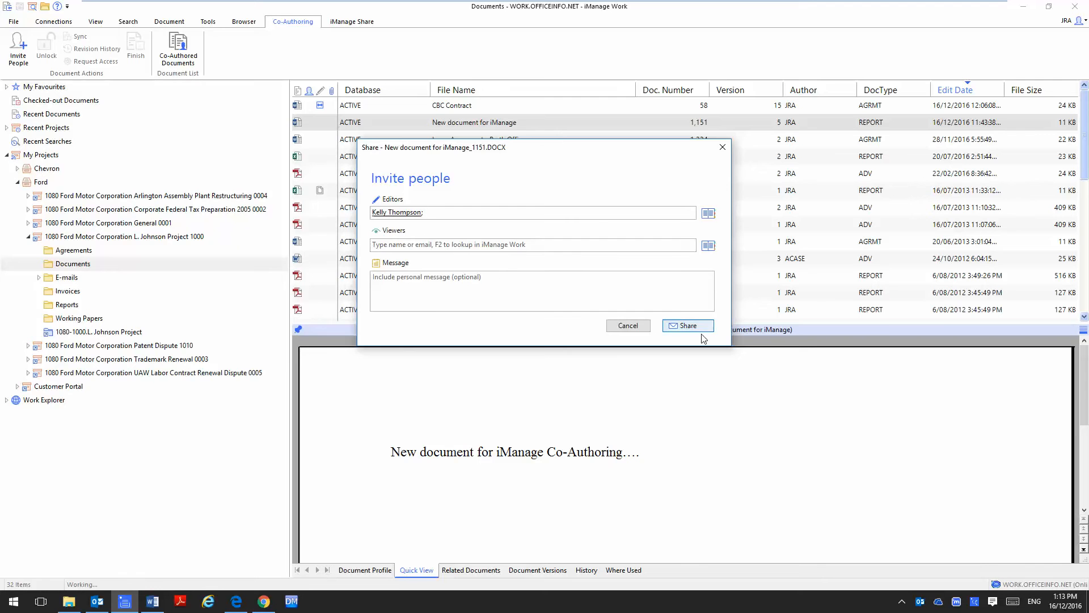
Share New document for iManage_1151.DOCX with the entered editor and generate the co-authoring invitation email.
click(689, 325)
click(590, 287)
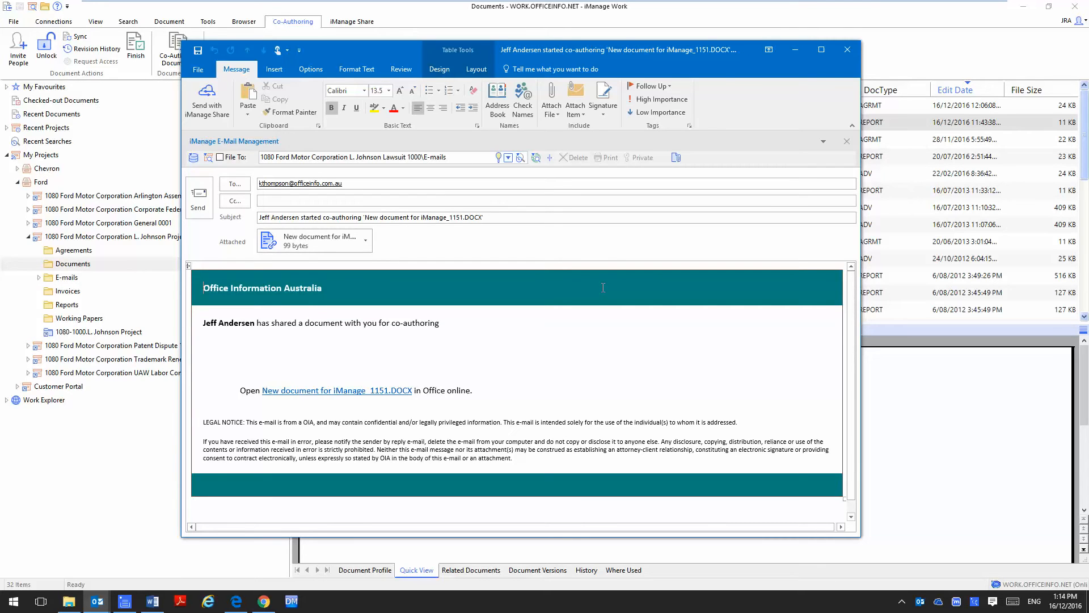
drag(555, 53, 563, 55)
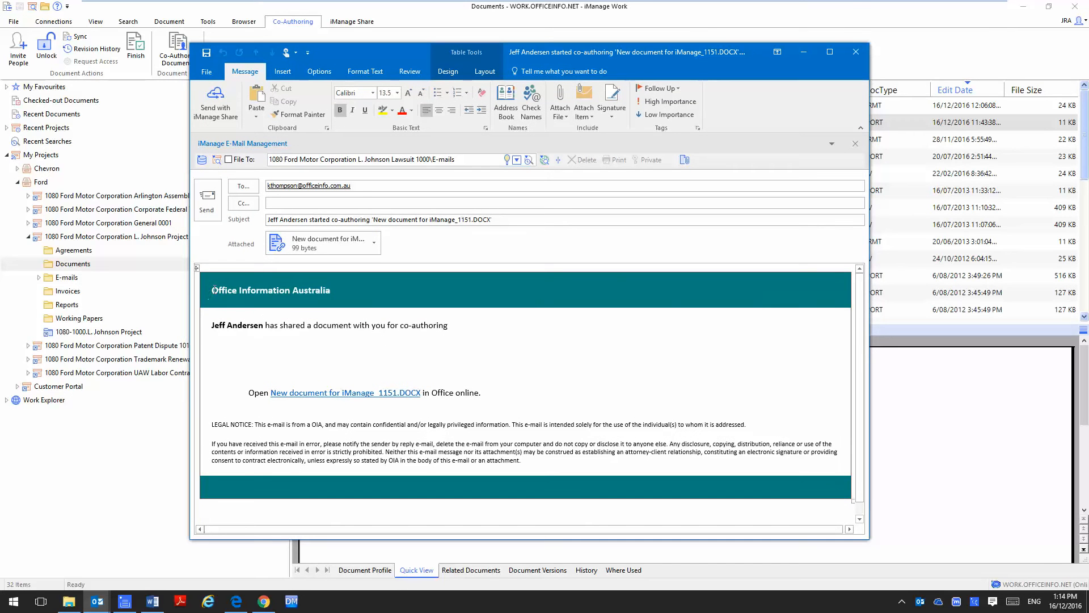
Open New document for iManage_1151.DOCX from the invitation email's link and switch it to editing in Word Online.
mouse_move(348, 186)
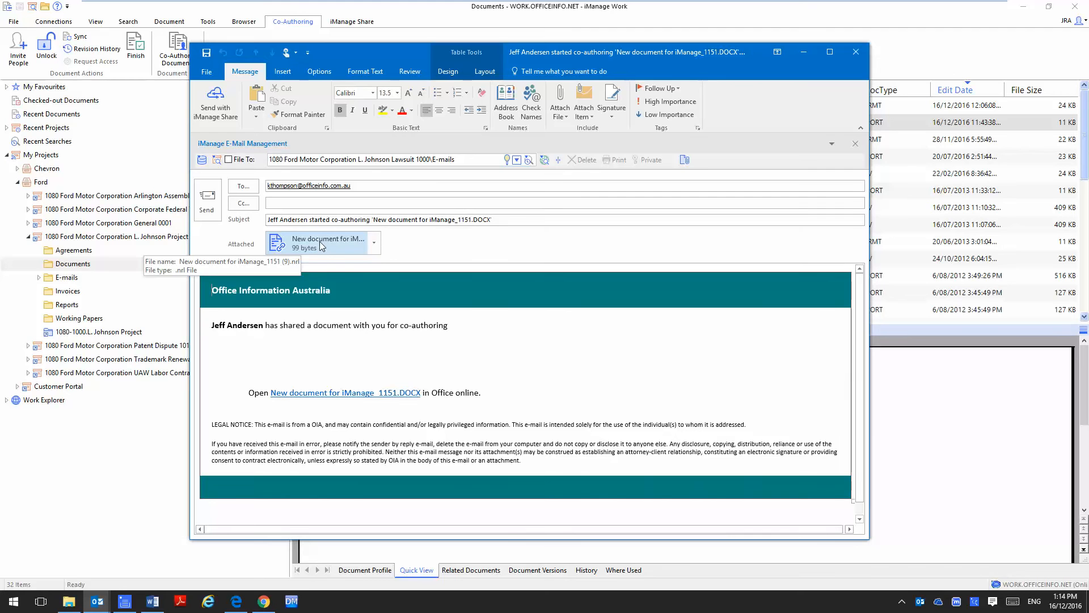
ctrl+click(350, 393)
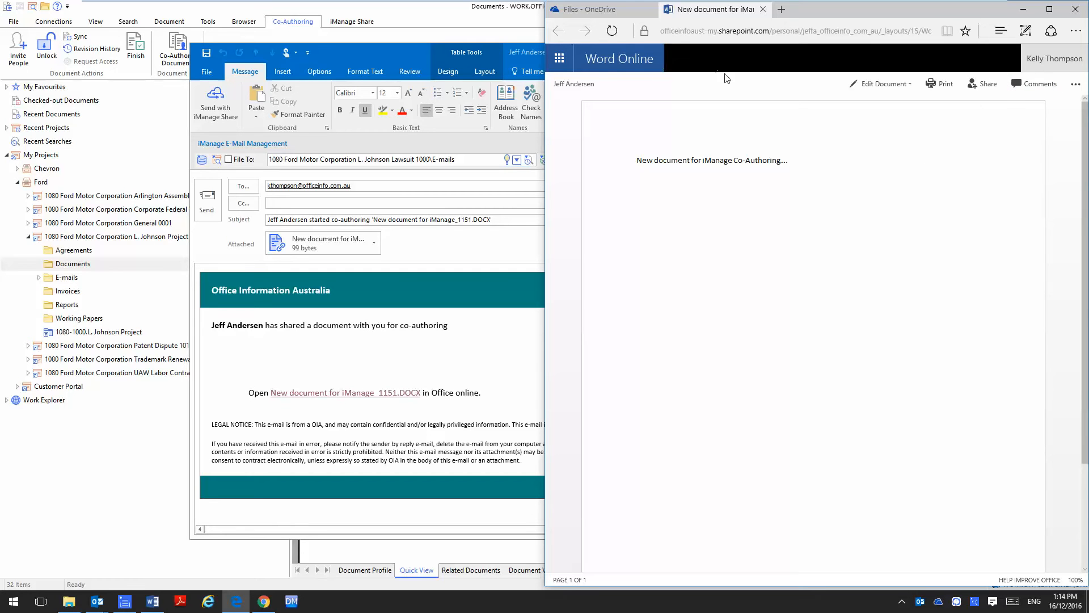
click(910, 83)
click(899, 147)
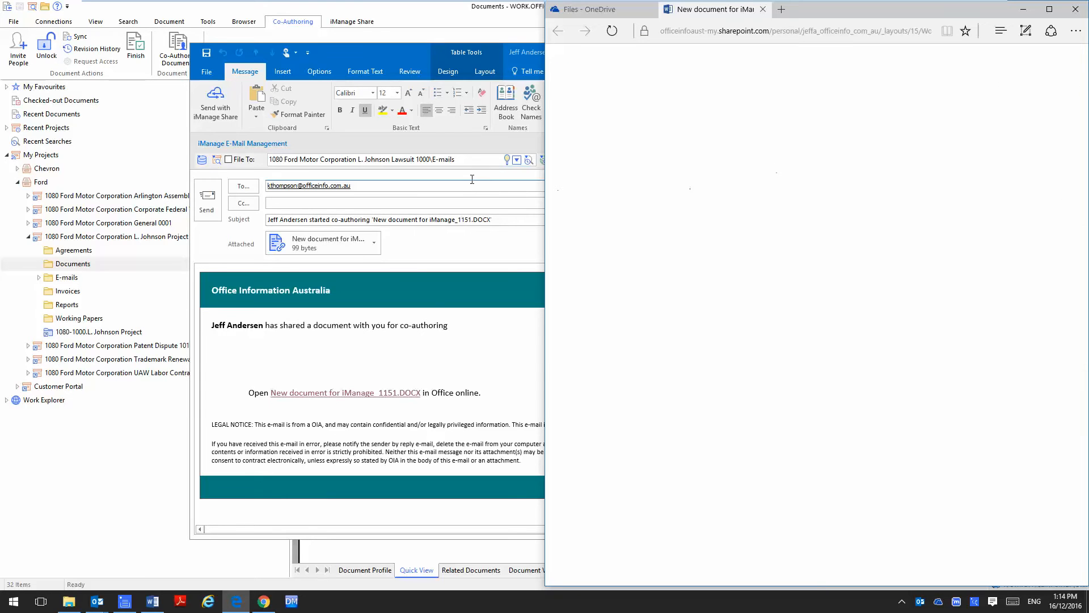
Return to the invitation email and open its attached New document for iManage link in desktop Word.
click(342, 56)
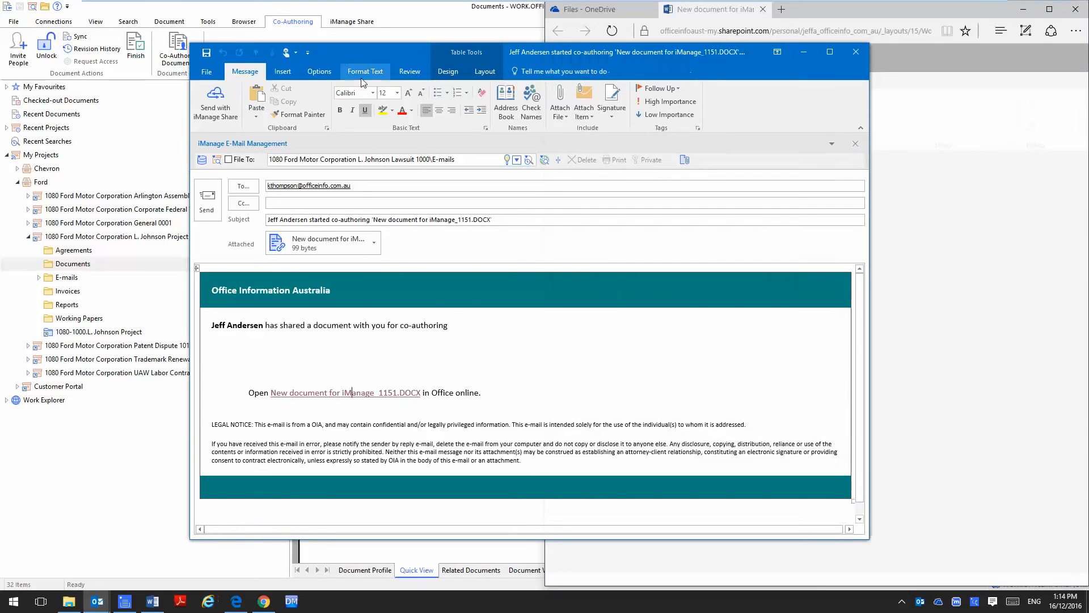
double_click(294, 247)
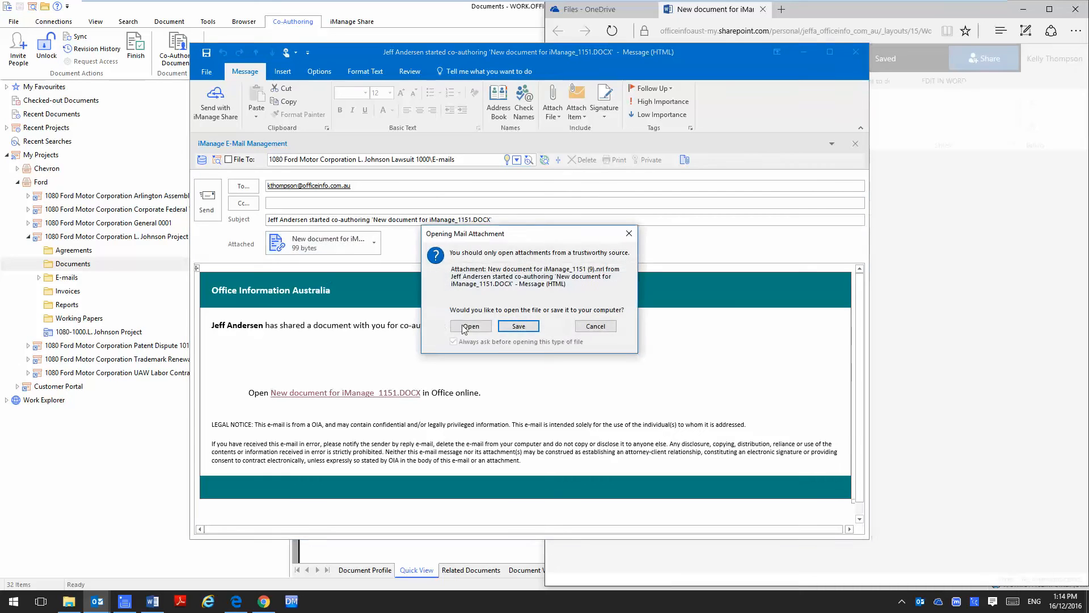
click(471, 326)
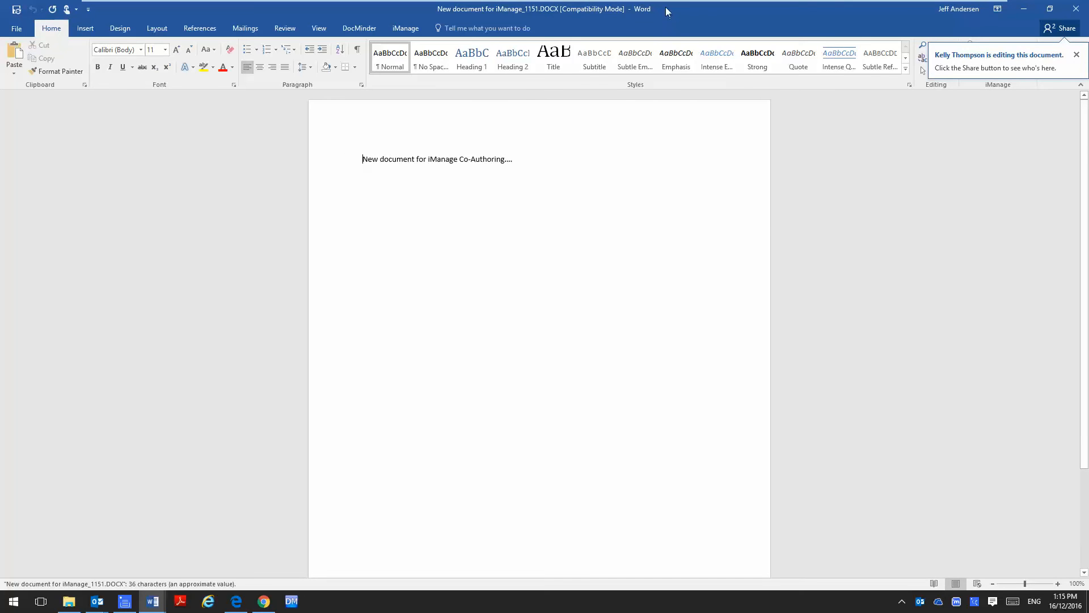
Arrange the desktop Word document and its Word Online copy side by side, and show the sharing details in desktop Word.
drag(35, 172, 1, 153)
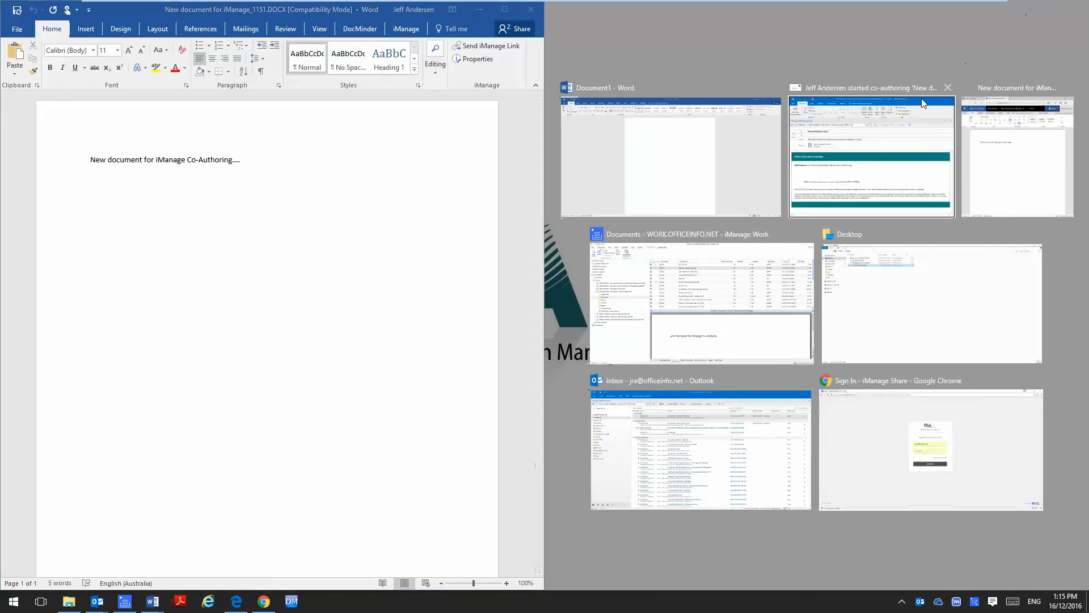
click(984, 156)
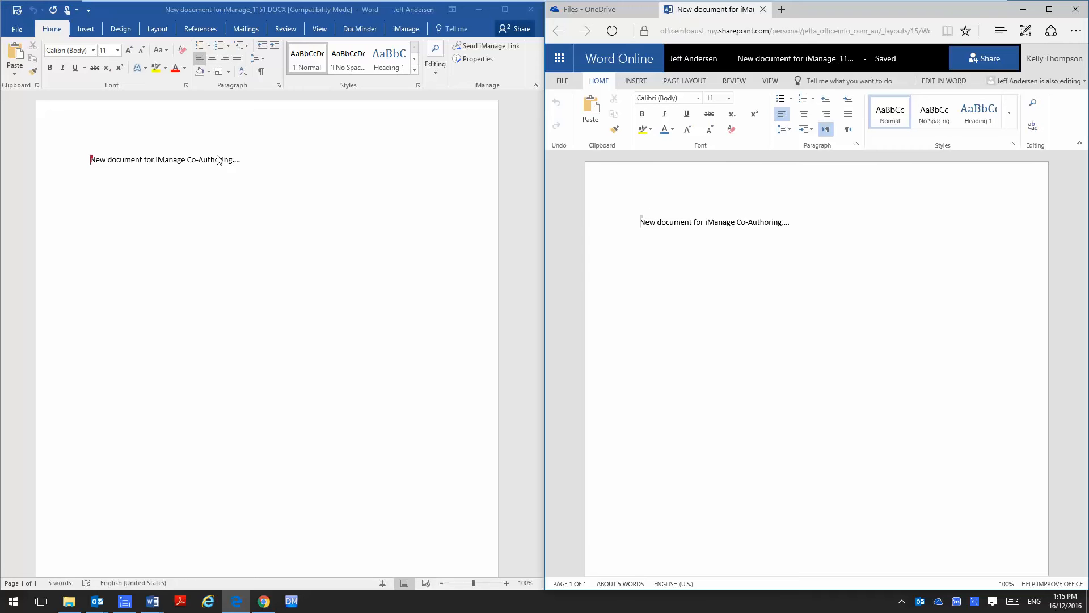
click(519, 32)
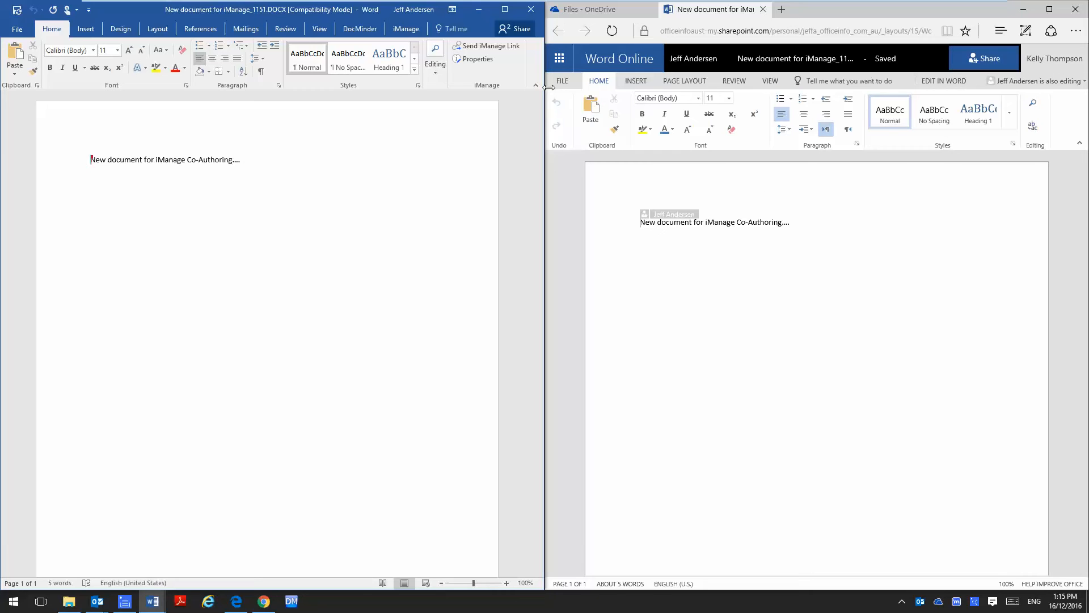
click(514, 29)
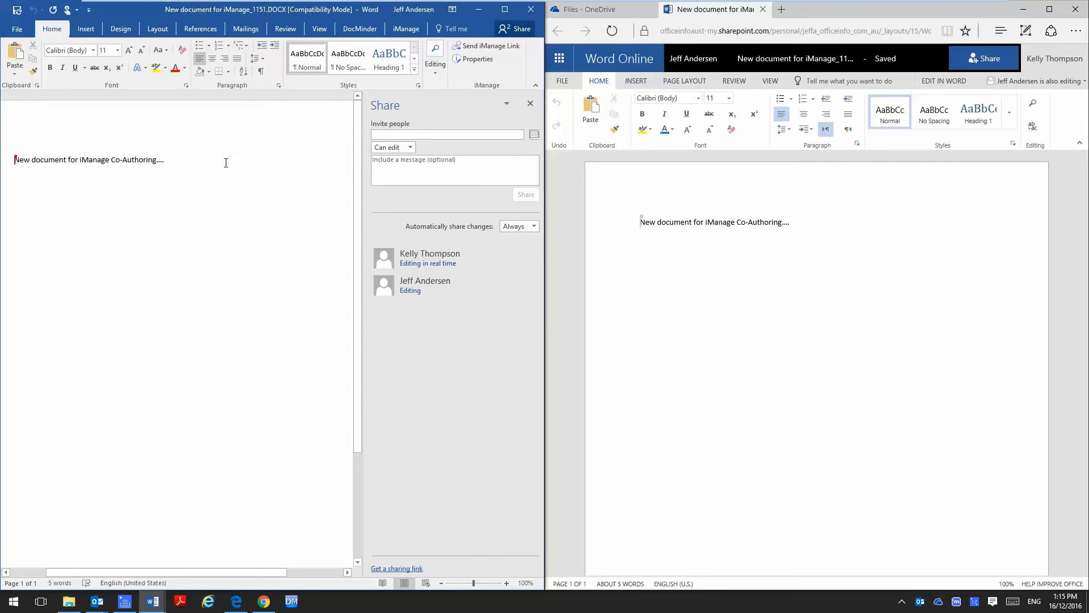
Add a "This is" line with the owner's first name after the existing text in desktop Word, and the editor's equivalent below it in Word Online.
click(196, 162)
text(This is Jeff...)
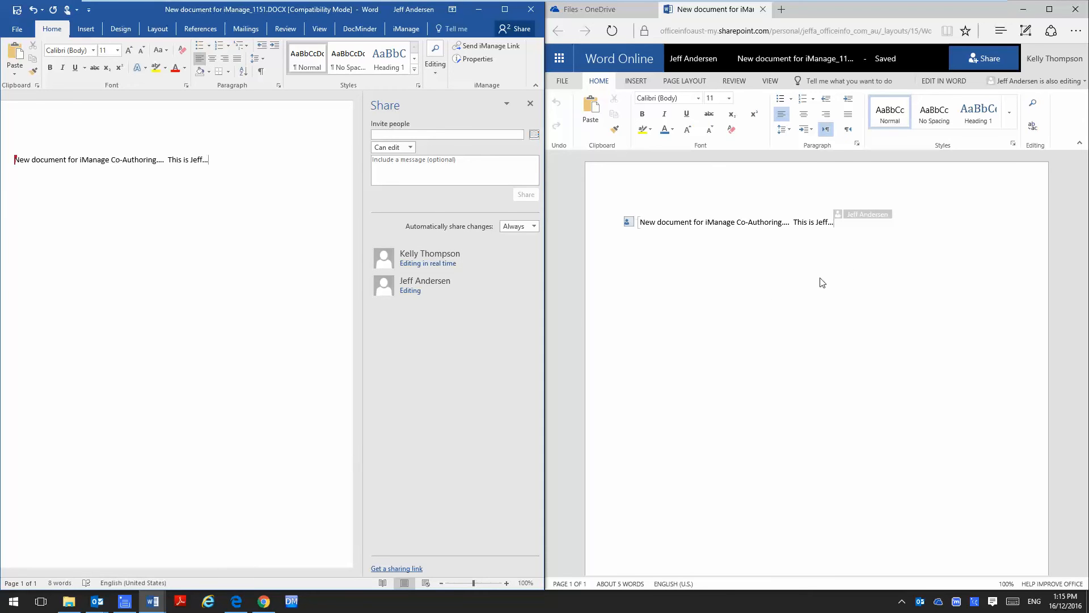
click(628, 278)
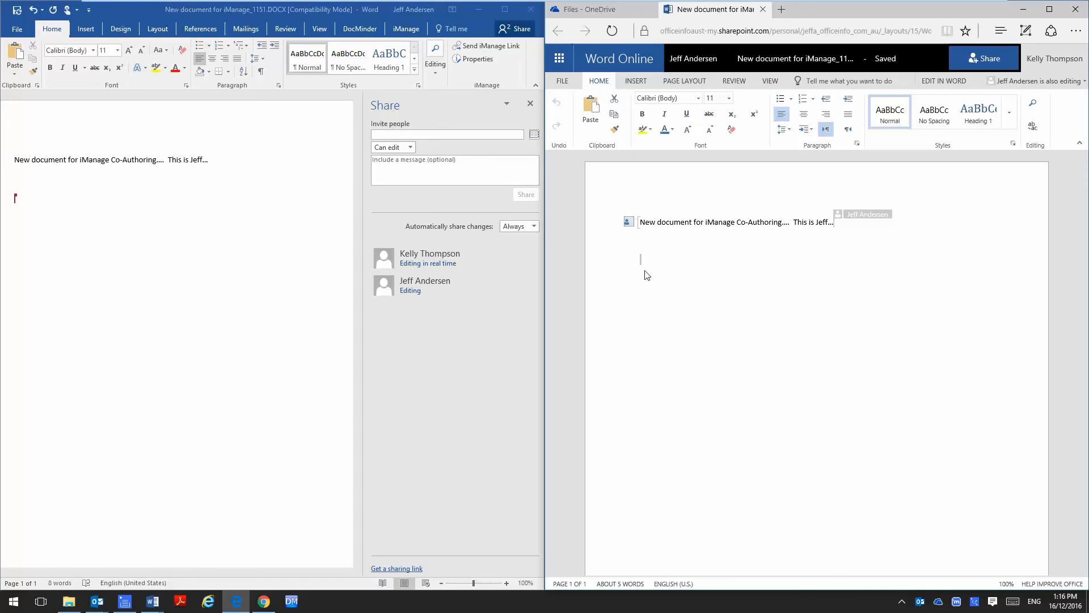
text(This is Kelly...)
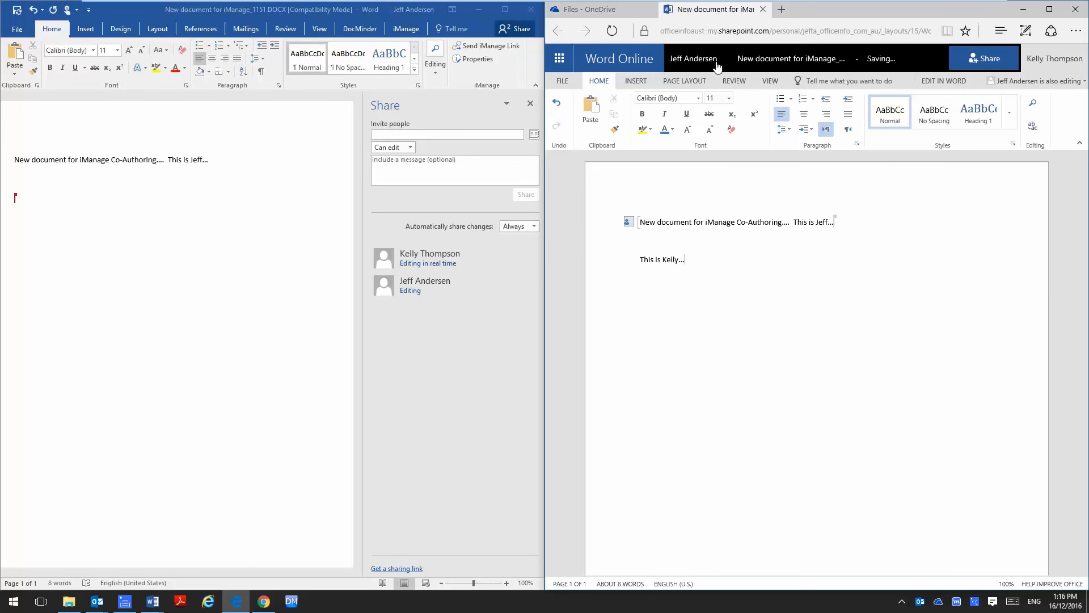
Close the Word Online document, the browser window and the co-authored document in desktop Word.
click(763, 10)
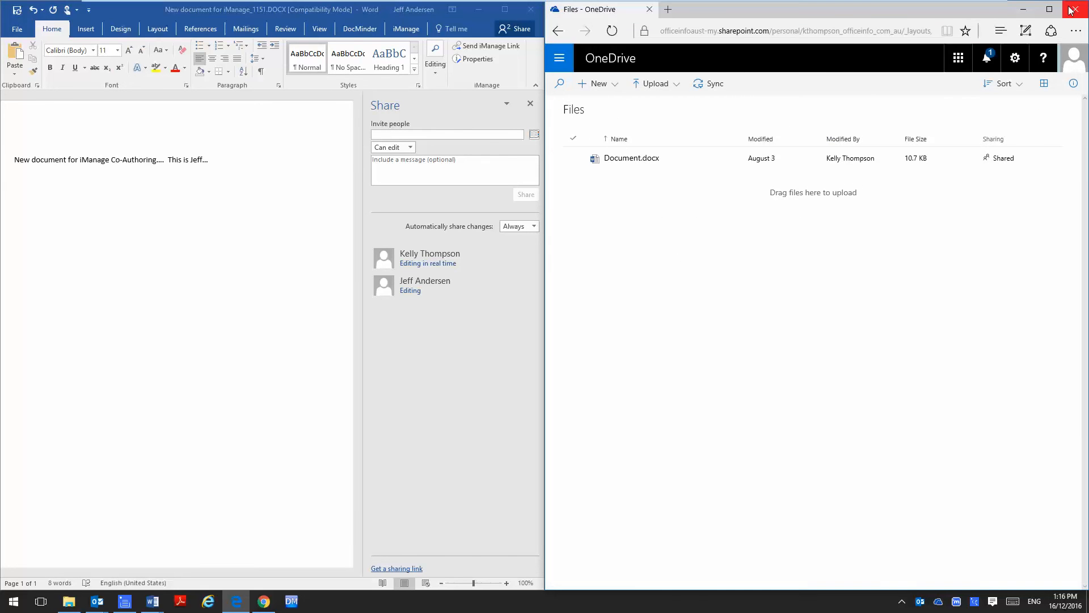
click(1073, 10)
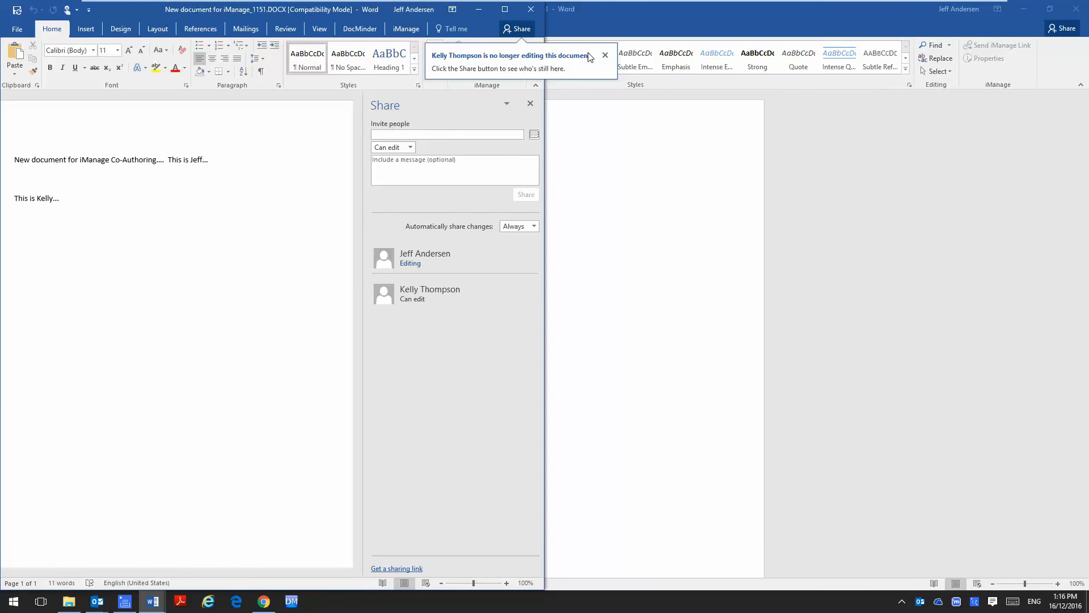
click(531, 9)
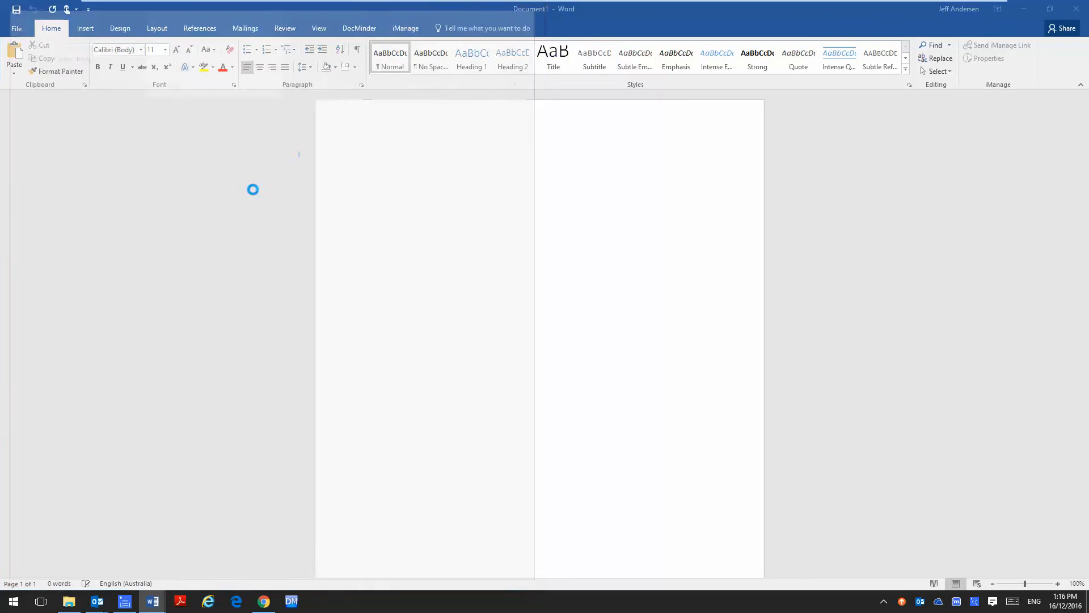
Minimize the blank Word window and close the invitation email without saving its changes.
click(1024, 8)
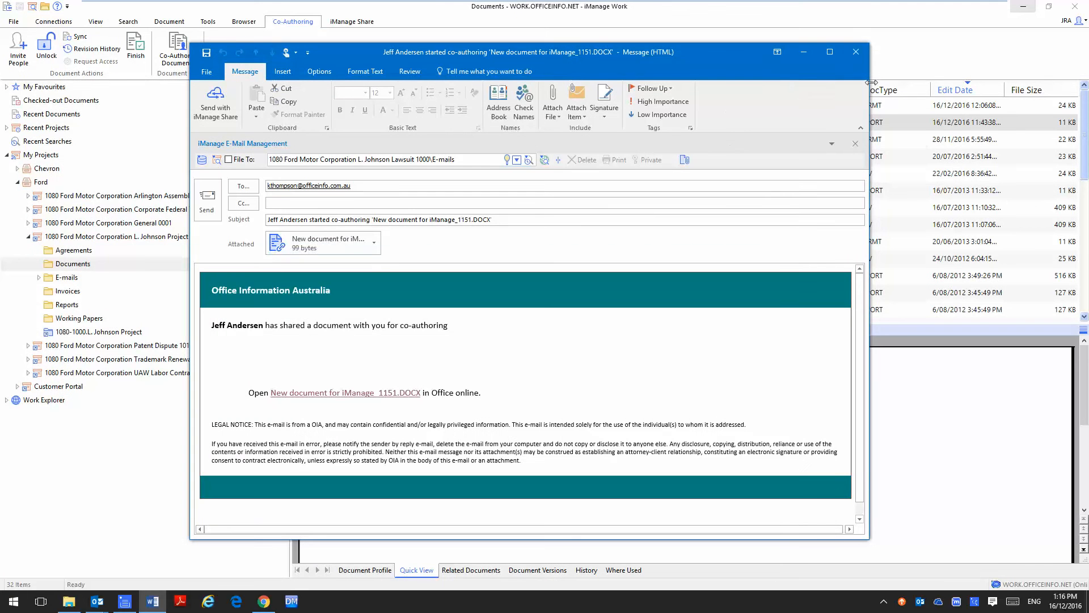
click(857, 52)
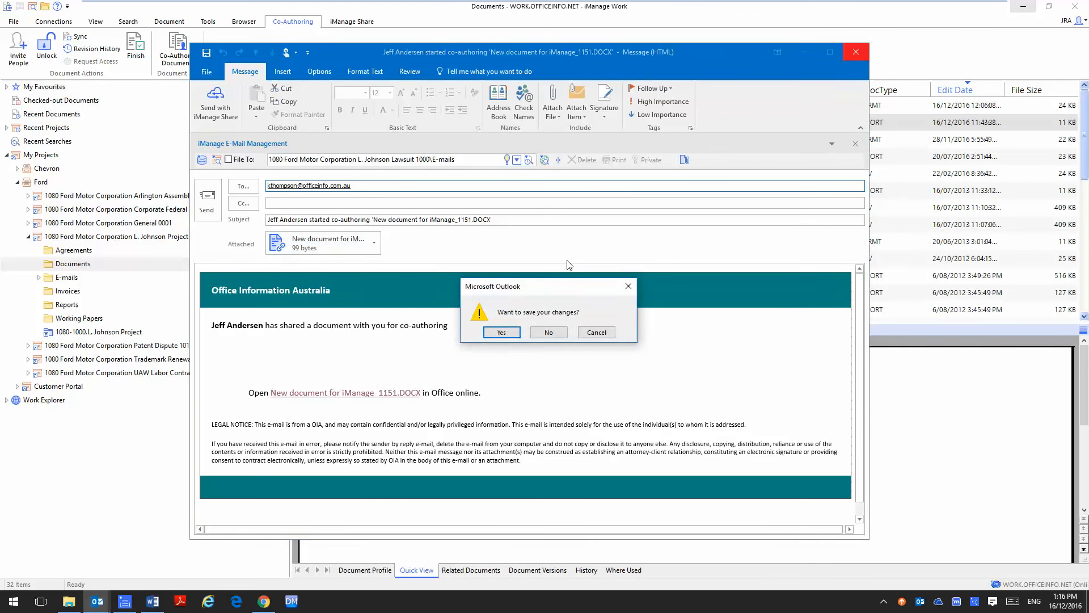
click(547, 333)
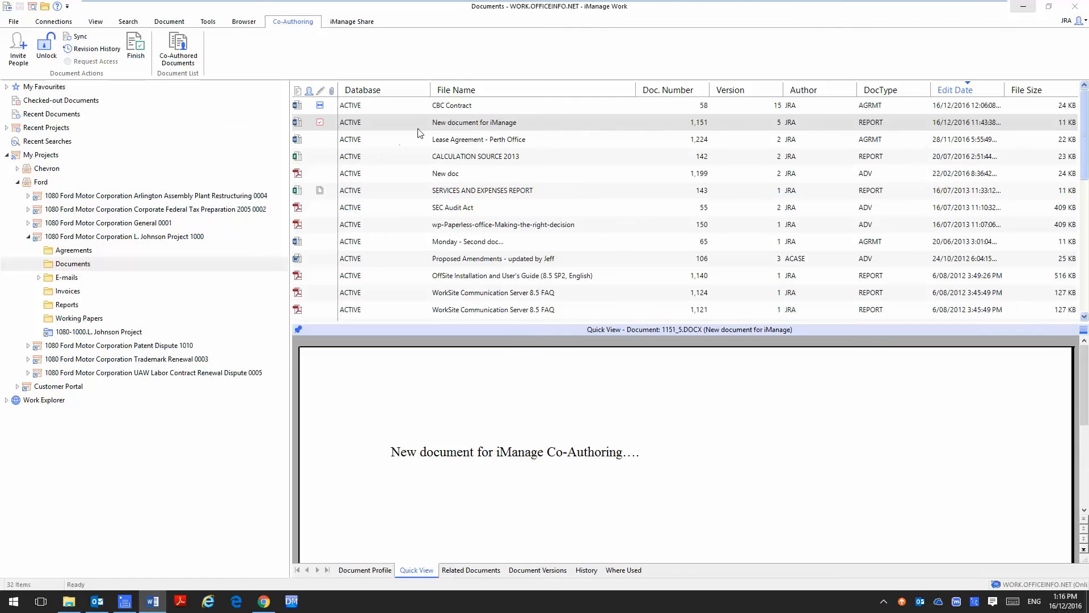
Open the revision history of New document for iManage and preview revisions 1.0, 2.0 and 3.0.
click(428, 122)
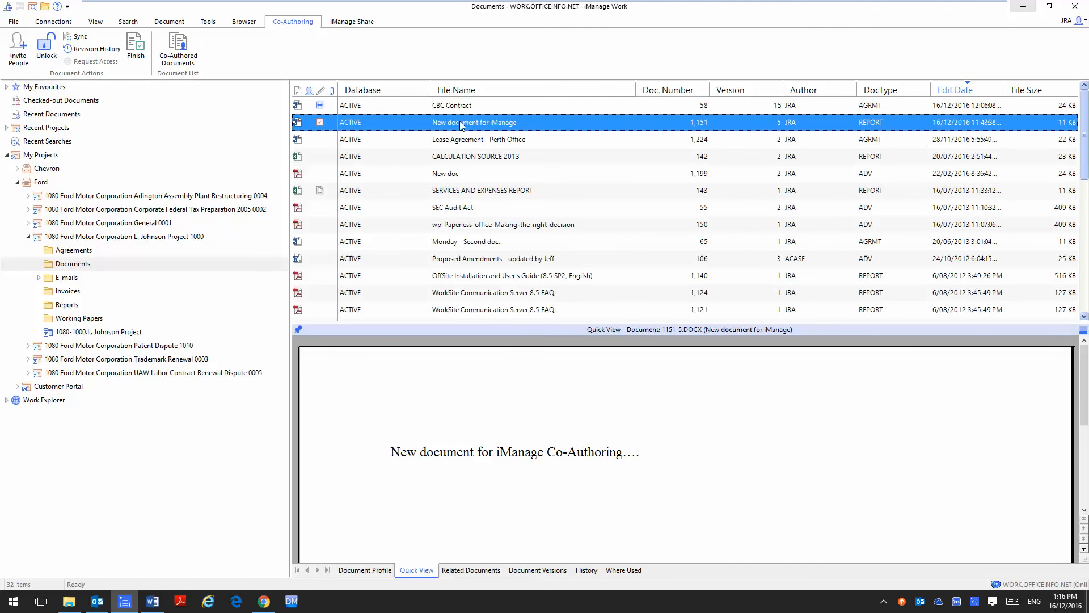
click(80, 50)
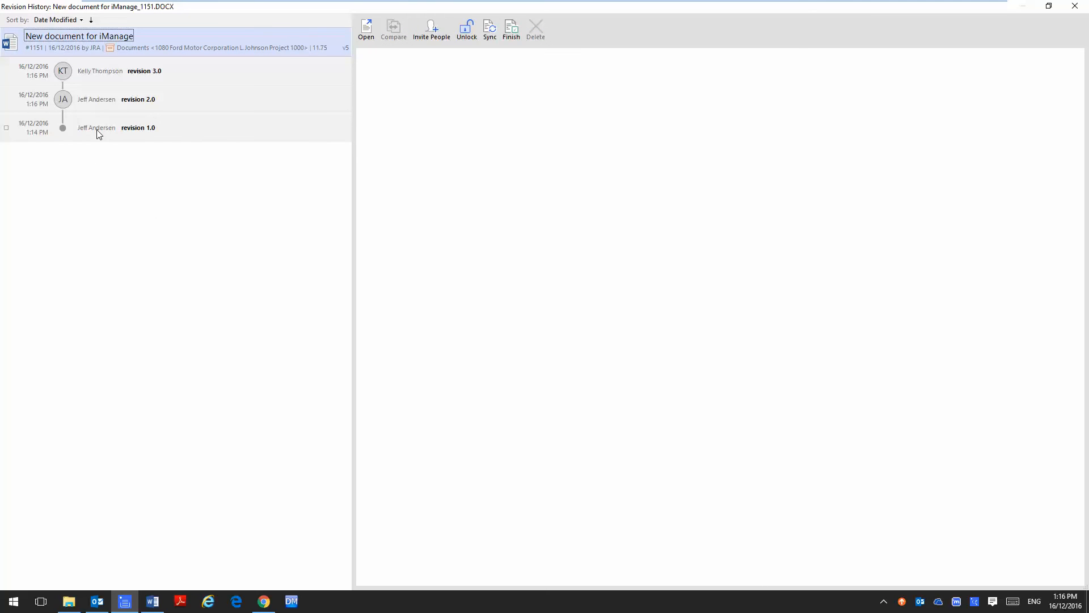
click(118, 128)
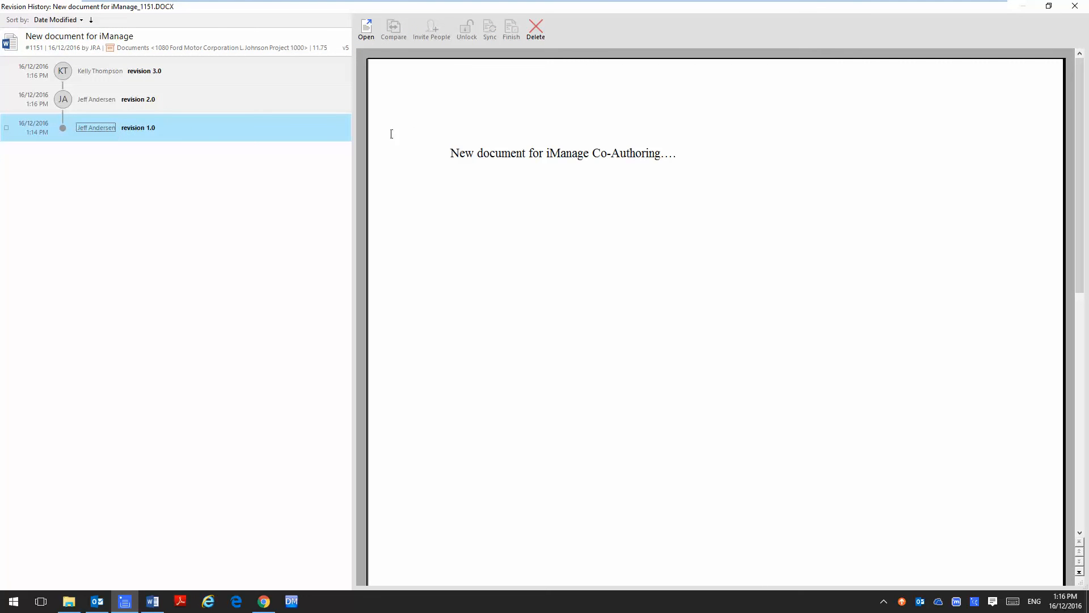
click(94, 102)
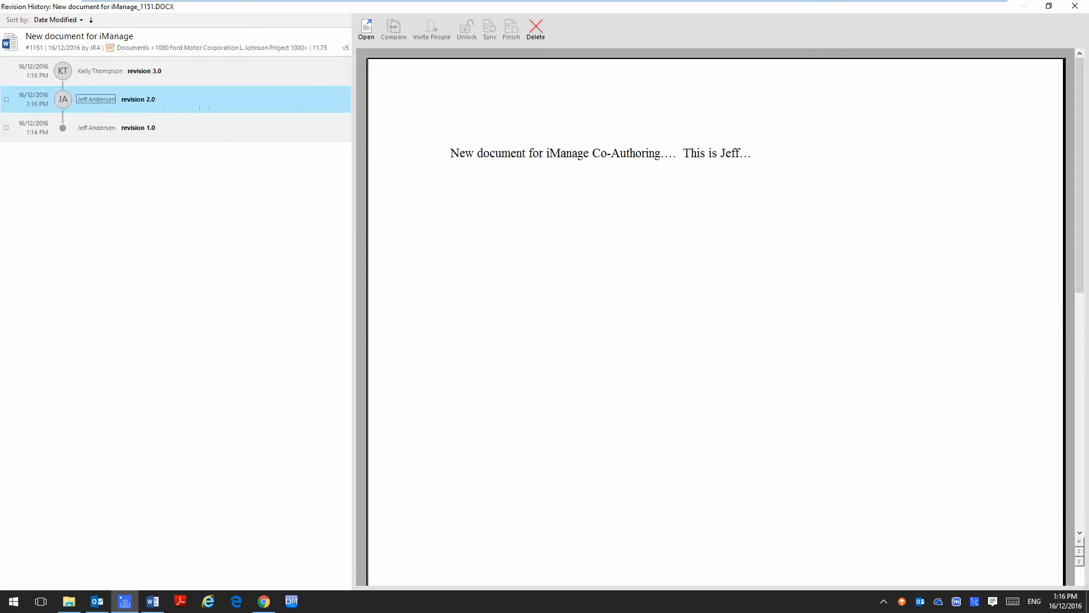
click(100, 73)
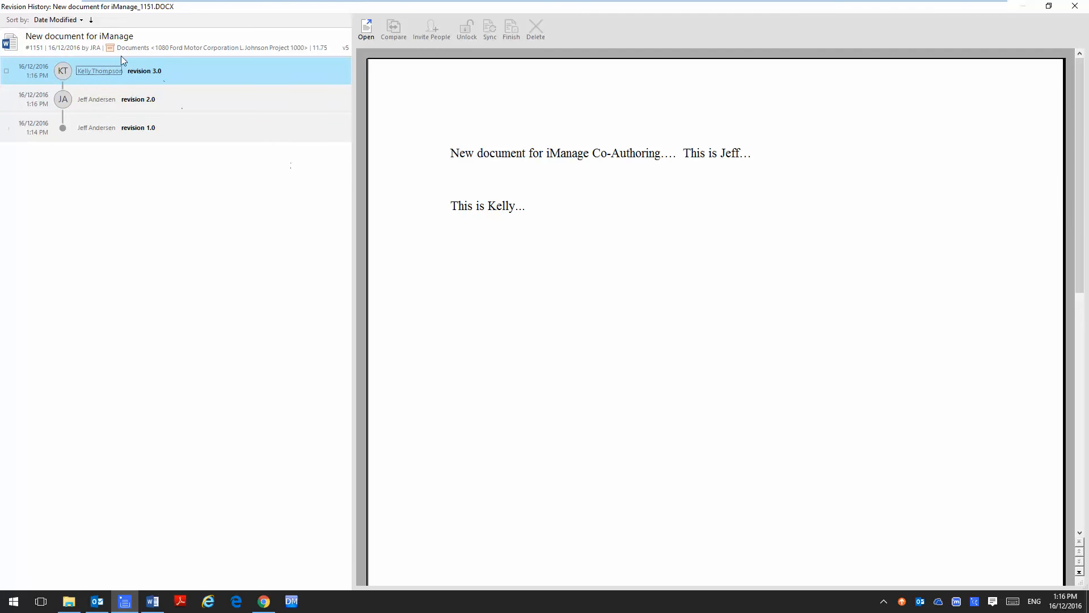
Finish co-authoring New document for iManage and check it in as a new version.
click(77, 41)
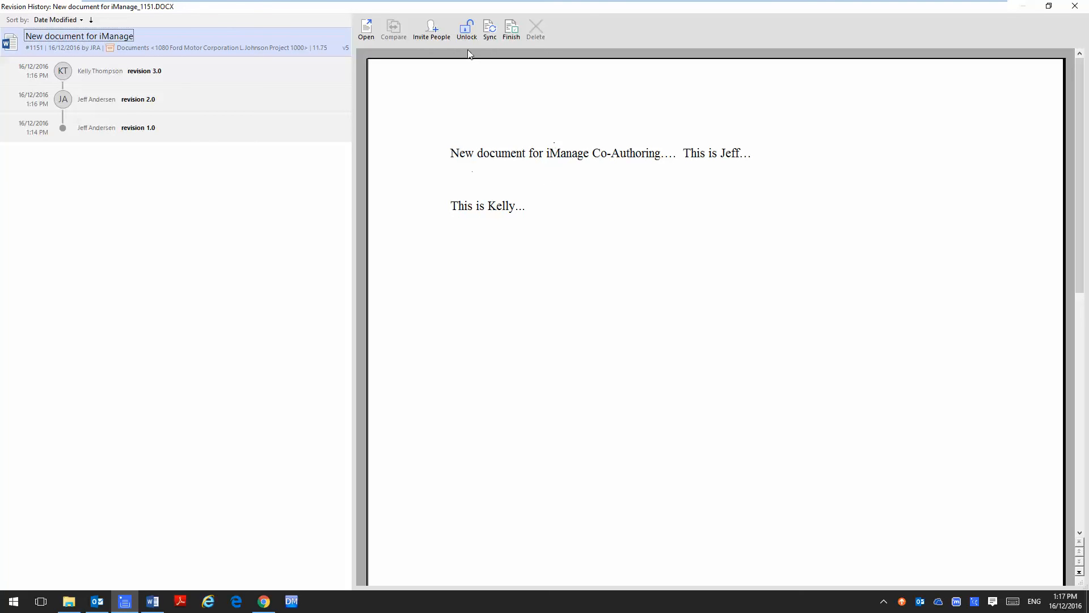
click(511, 30)
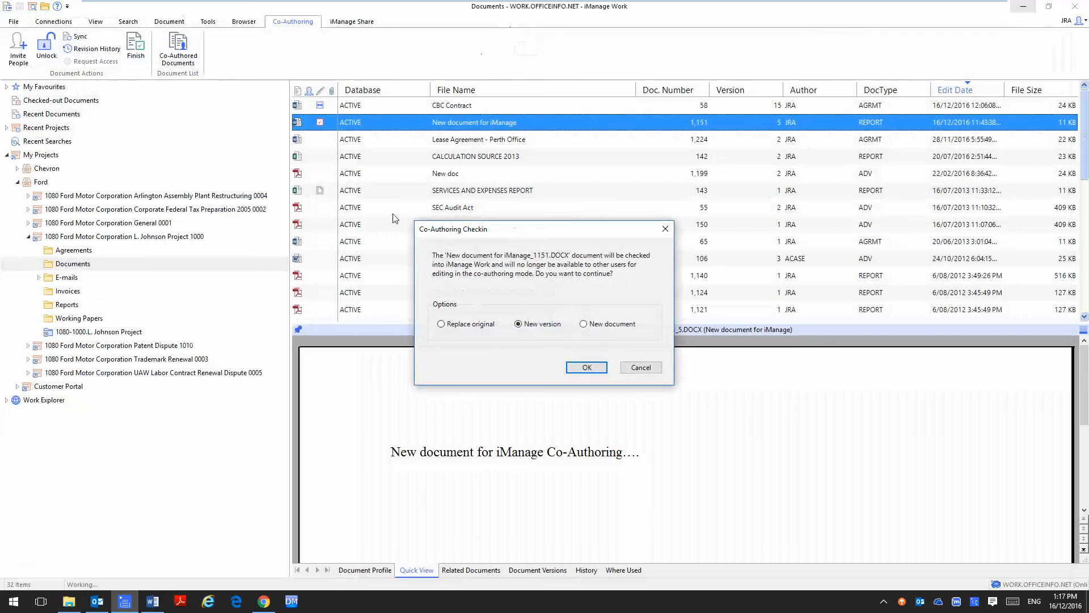
click(586, 368)
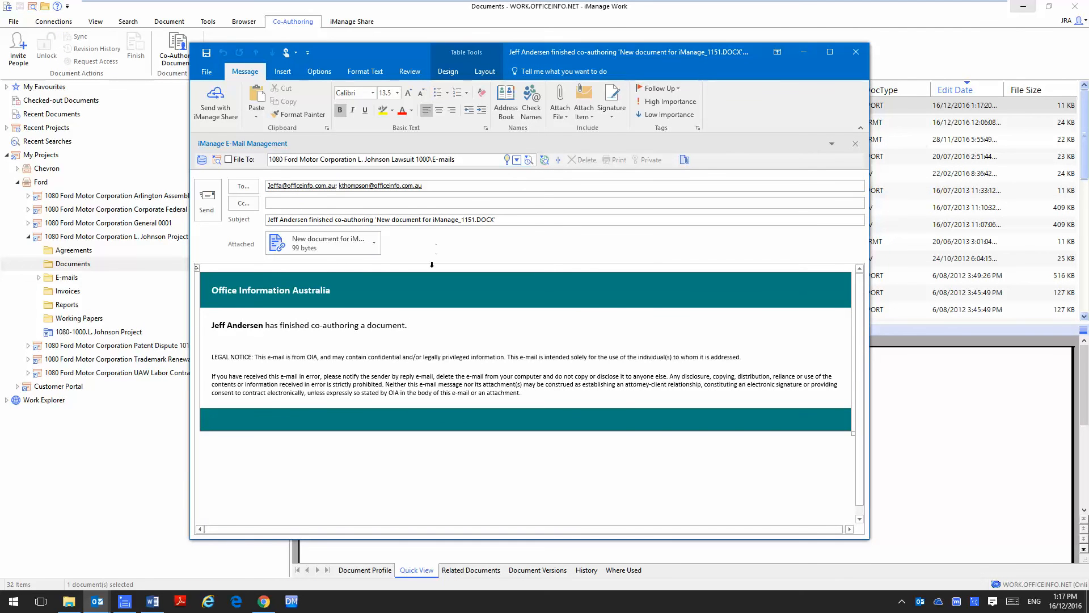
Minimize the completion email and examine the activity history of the checked-in New document for iManage.
click(803, 52)
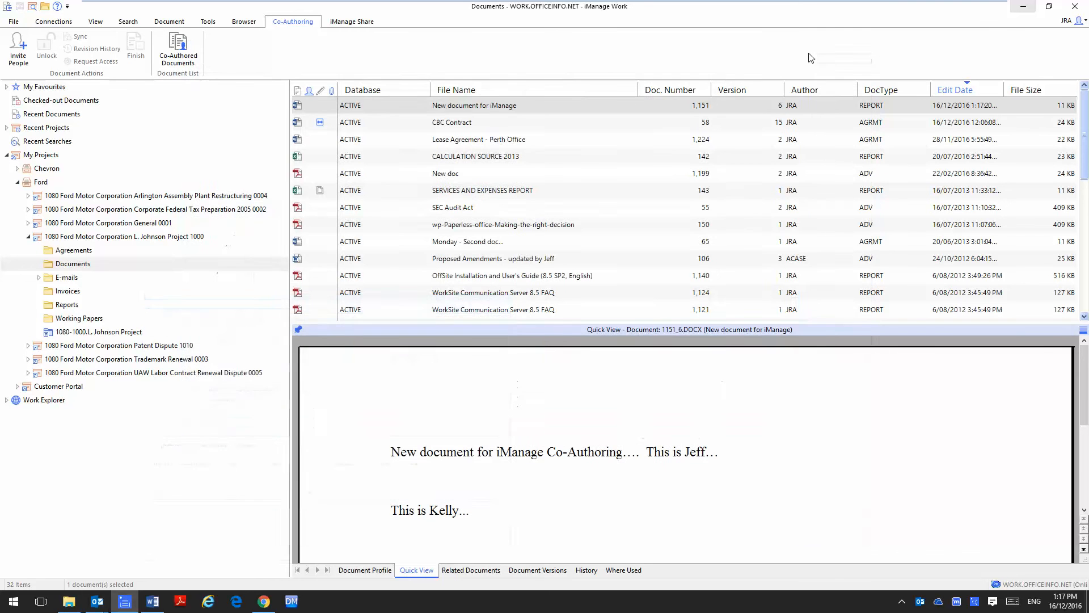
click(383, 110)
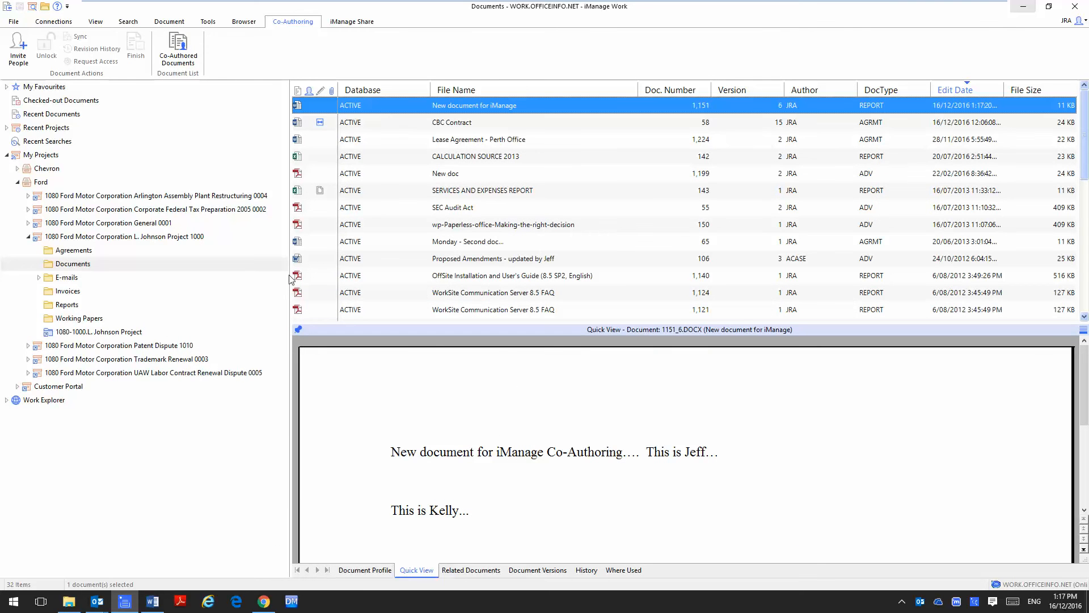
click(592, 572)
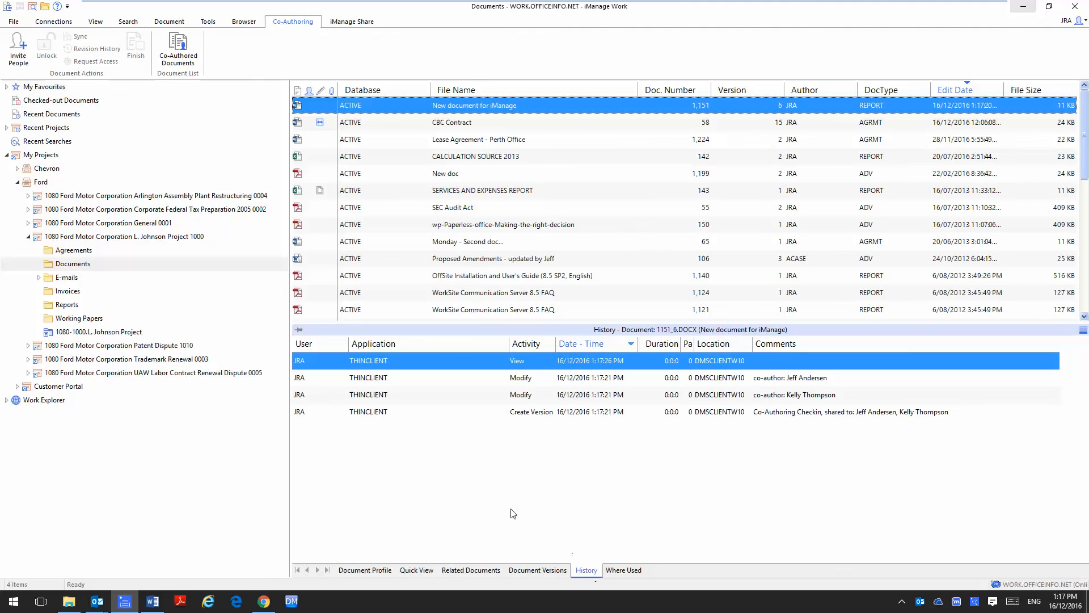